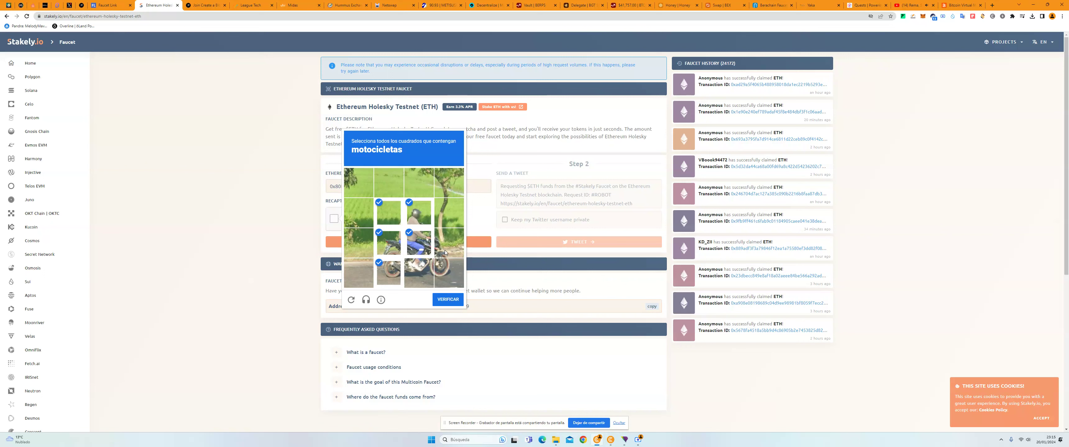
# Solve the motorcycle reCAPTCHA and try to verify the Ethereum Holesky Testnet address
pyautogui.click(388, 213)
pyautogui.click(419, 212)
pyautogui.click(418, 273)
pyautogui.click(448, 243)
pyautogui.click(448, 273)
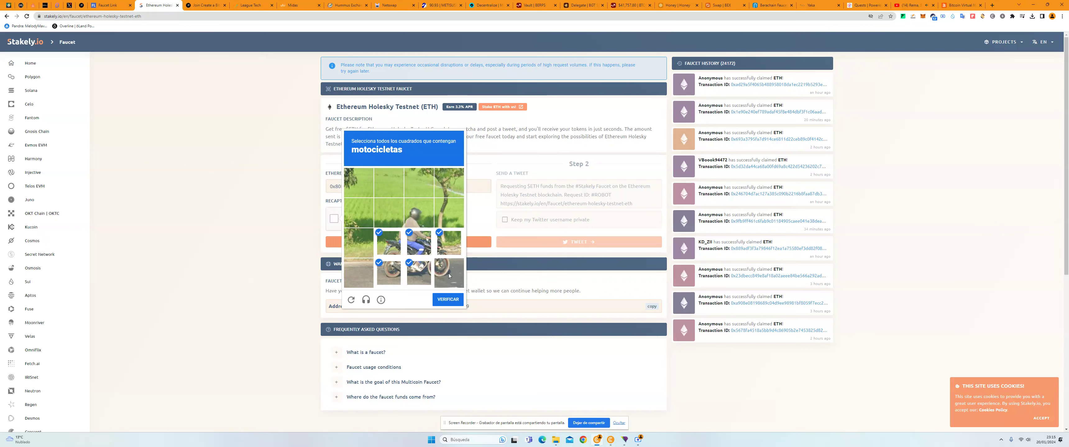
pyautogui.click(454, 300)
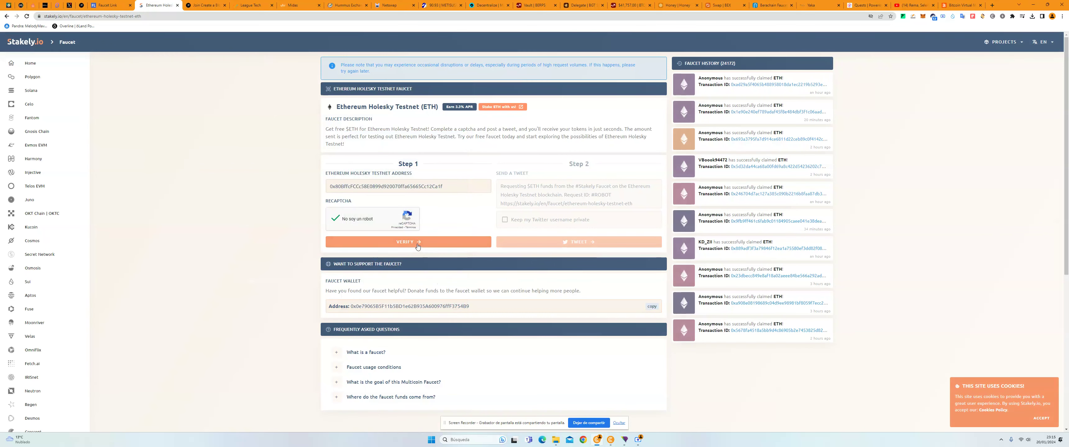
pyautogui.click(417, 244)
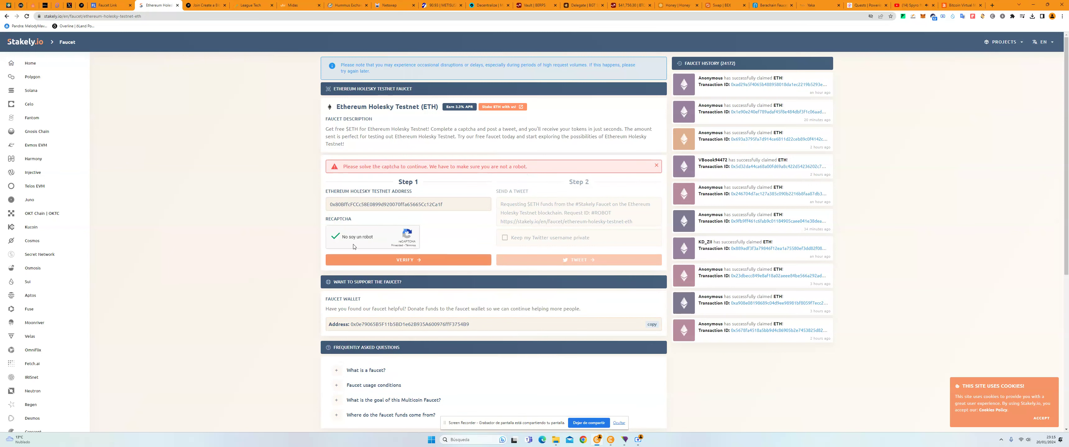
pyautogui.click(406, 261)
pyautogui.click(412, 262)
# Reload the faucet page and paste the wallet address as the Ethereum Holesky Testnet address
pyautogui.click(26, 16)
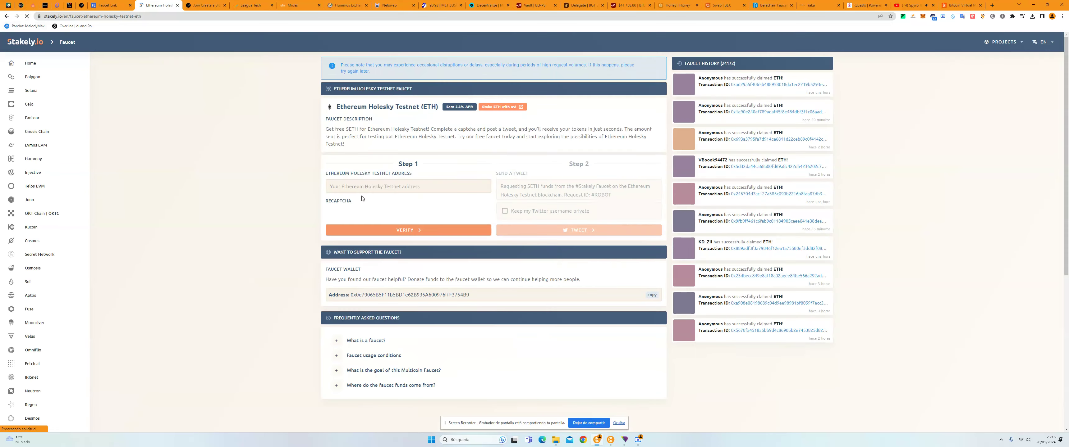
pyautogui.rightClick(376, 186)
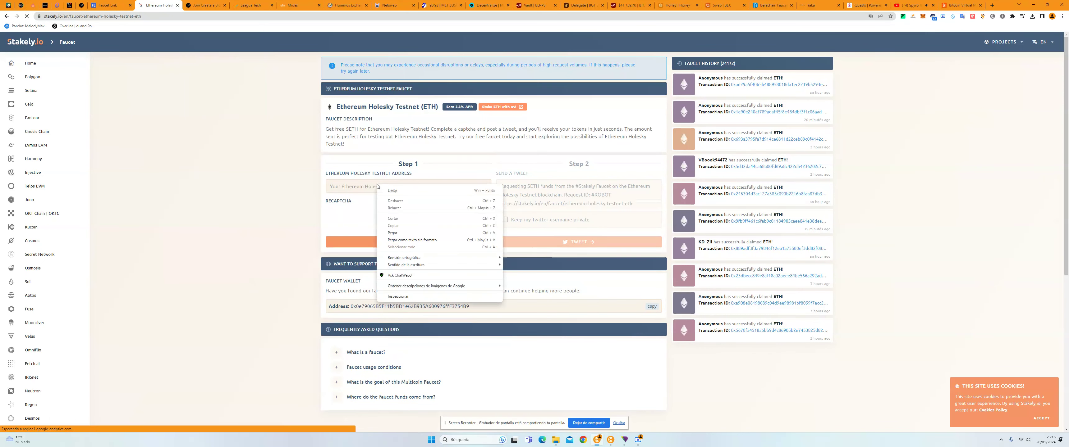
pyautogui.click(393, 232)
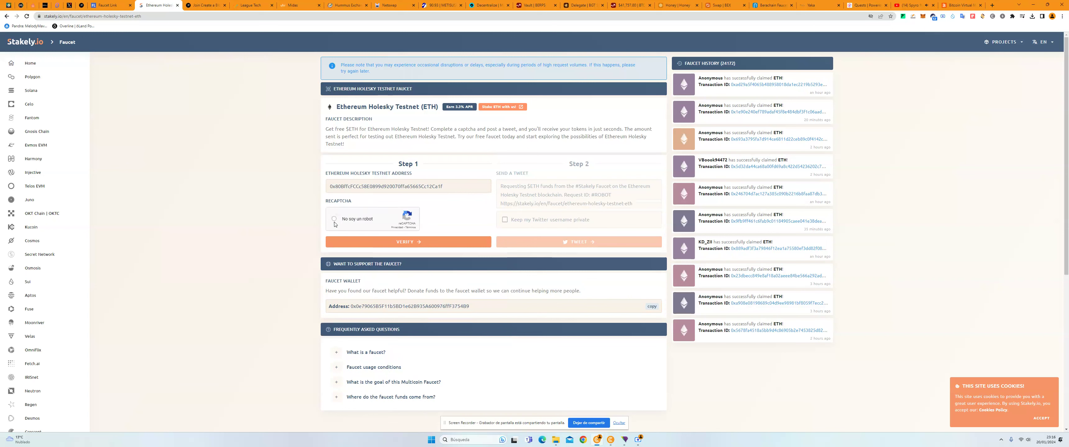
# Solve the reCAPTCHA by selecting every image with cars, and verify the Holesky address
pyautogui.click(334, 220)
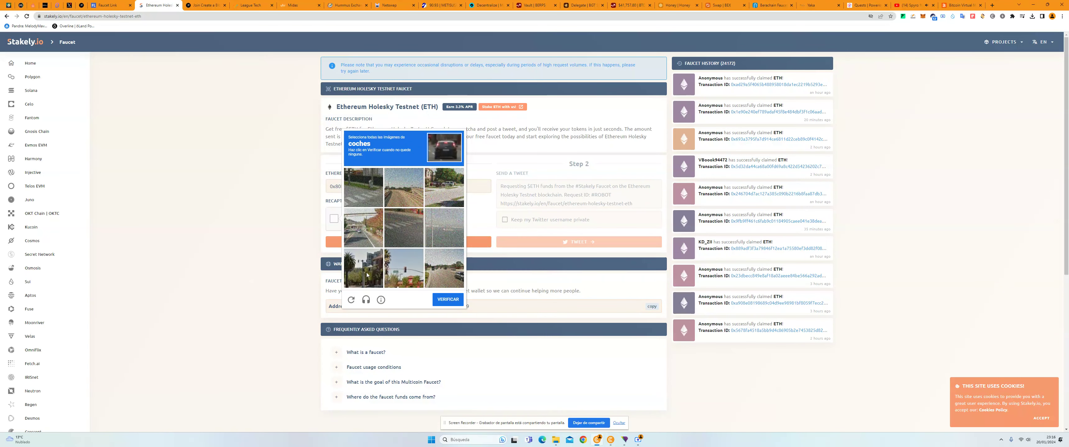
pyautogui.click(459, 283)
pyautogui.click(444, 187)
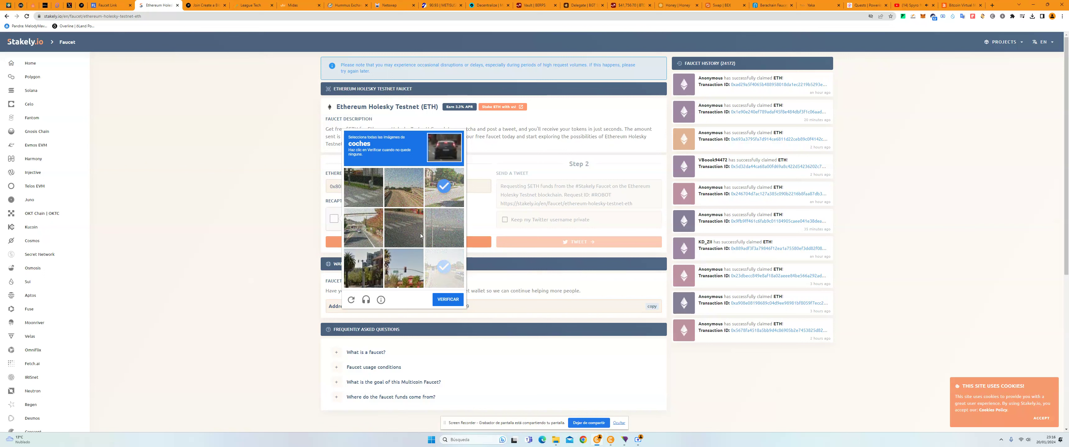
pyautogui.click(350, 240)
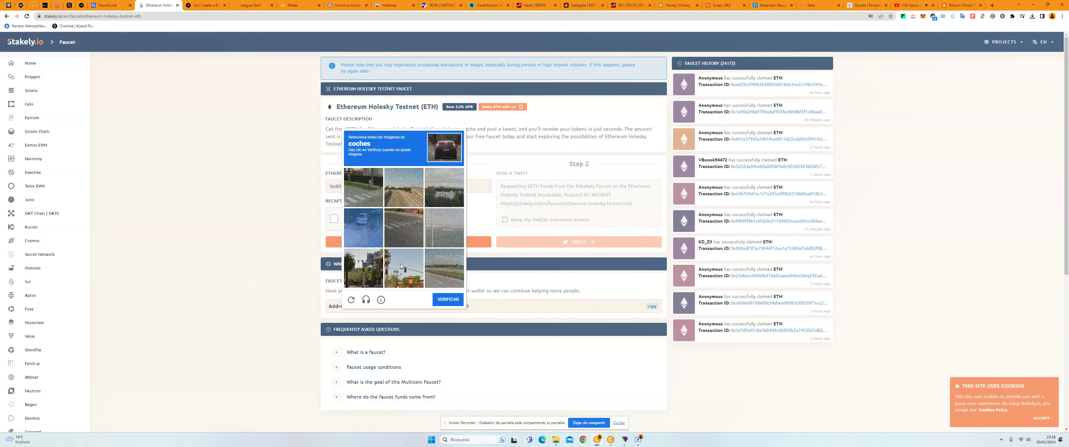
pyautogui.click(370, 227)
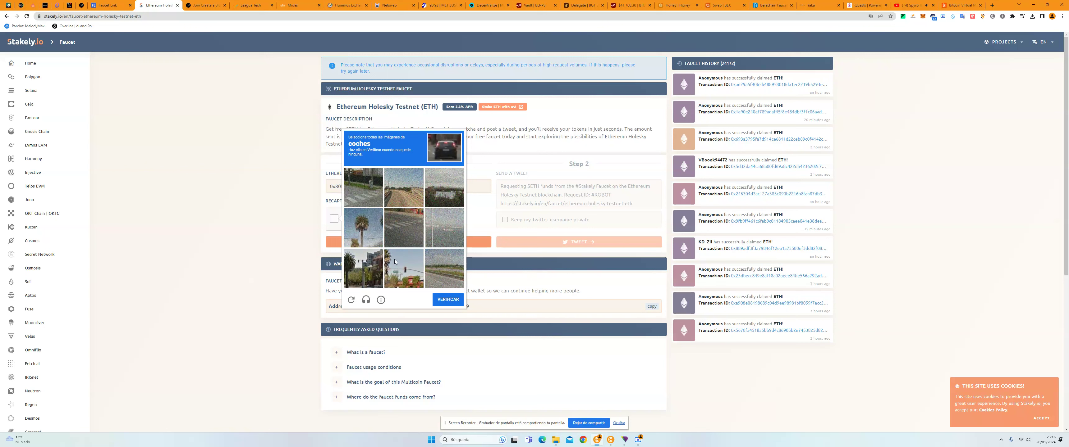
pyautogui.click(447, 299)
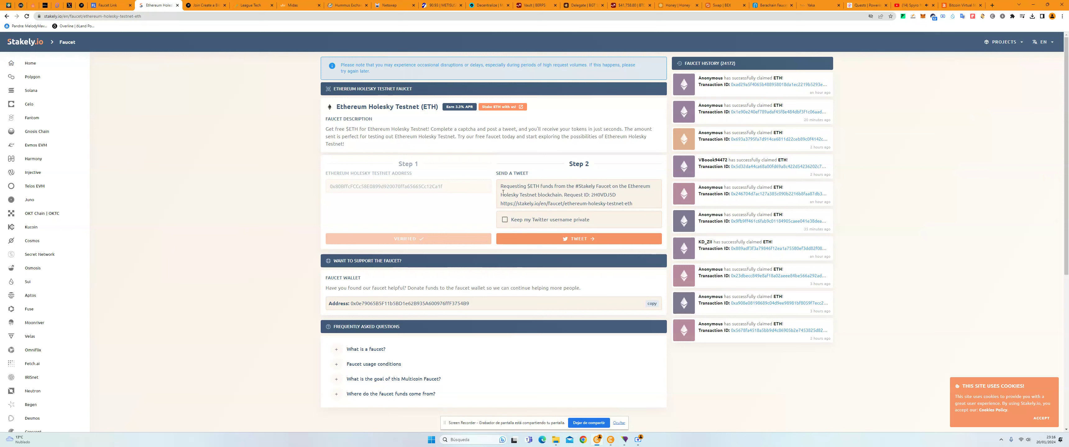
# Enable keeping the Twitter username private and copy the full tweet text for the faucet request
pyautogui.click(504, 220)
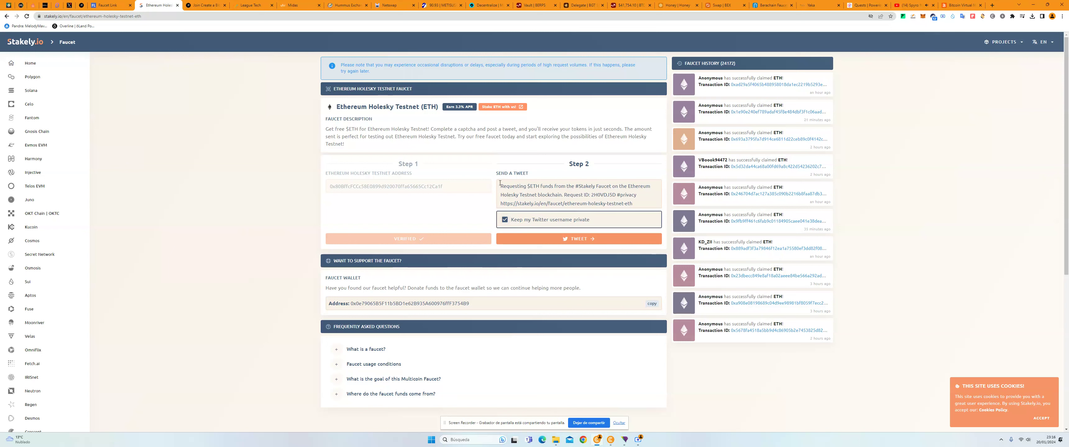
pyautogui.click(504, 221)
pyautogui.click(505, 222)
pyautogui.tripleClick(579, 187)
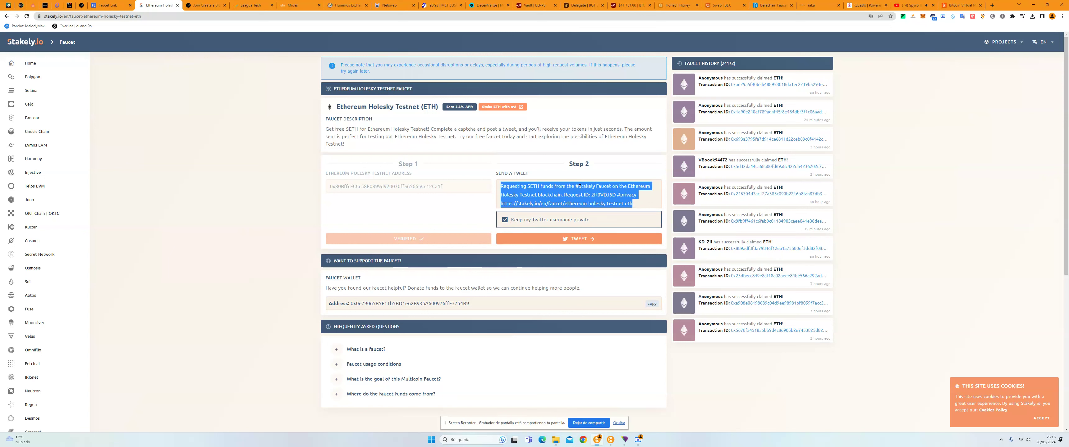
pyautogui.rightClick(580, 188)
pyautogui.click(594, 192)
# Start the faucet tweet, accept the fair usage statement, and publish the prefilled post
pyautogui.click(572, 241)
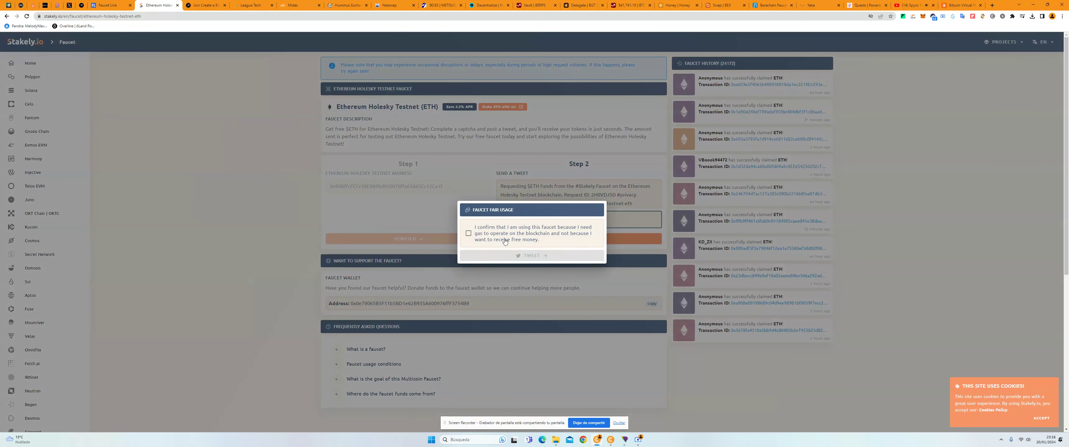
pyautogui.click(468, 234)
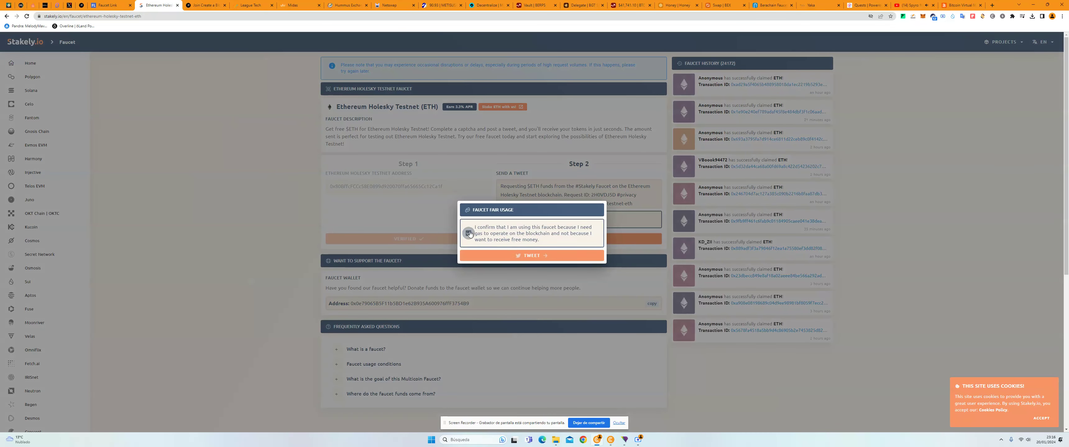
pyautogui.click(535, 254)
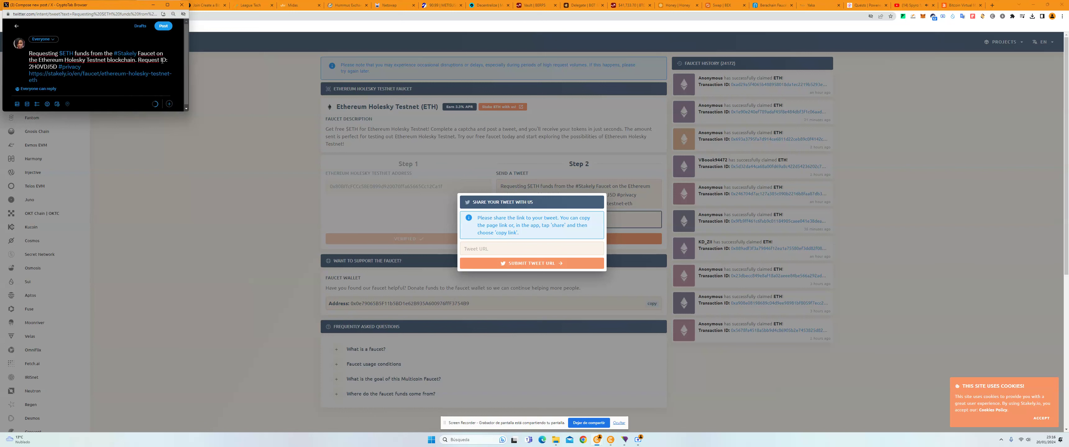
pyautogui.click(165, 26)
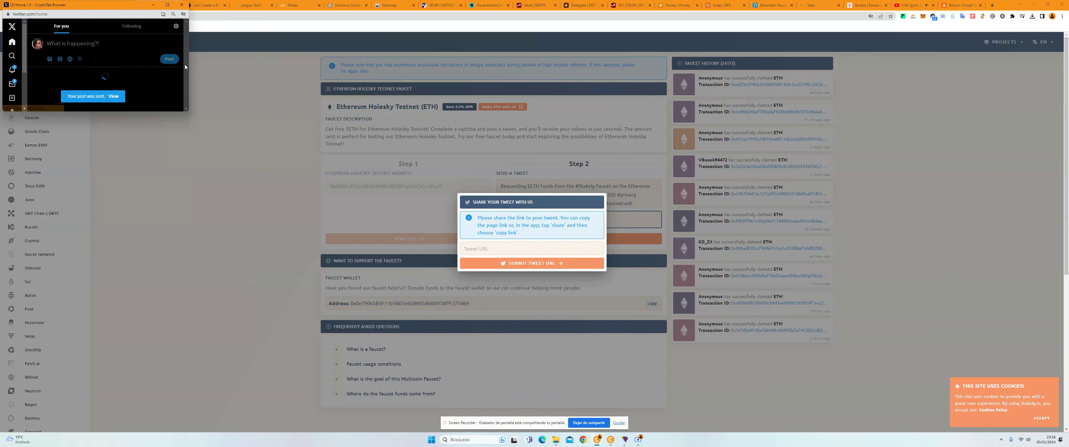
# Open the published faucet request post and copy its link
pyautogui.click(113, 96)
pyautogui.scroll(-2, 161, 79)
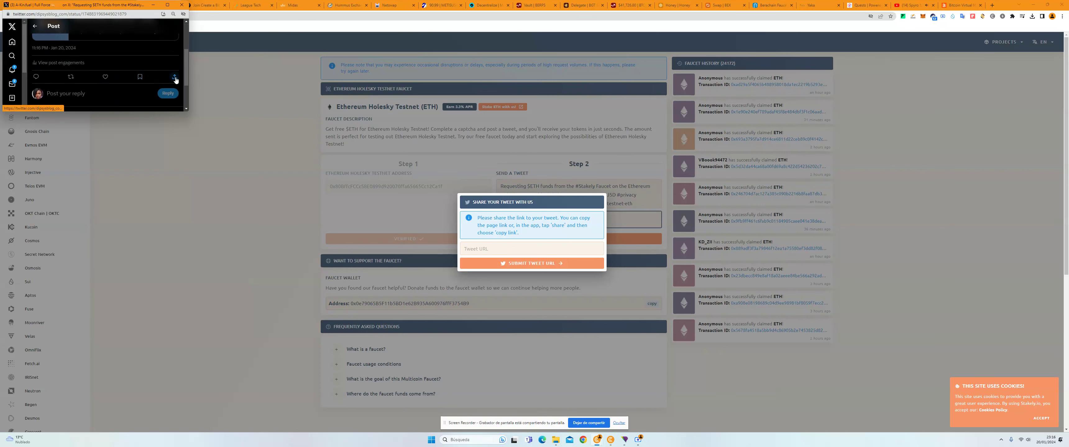
pyautogui.click(175, 76)
pyautogui.click(145, 74)
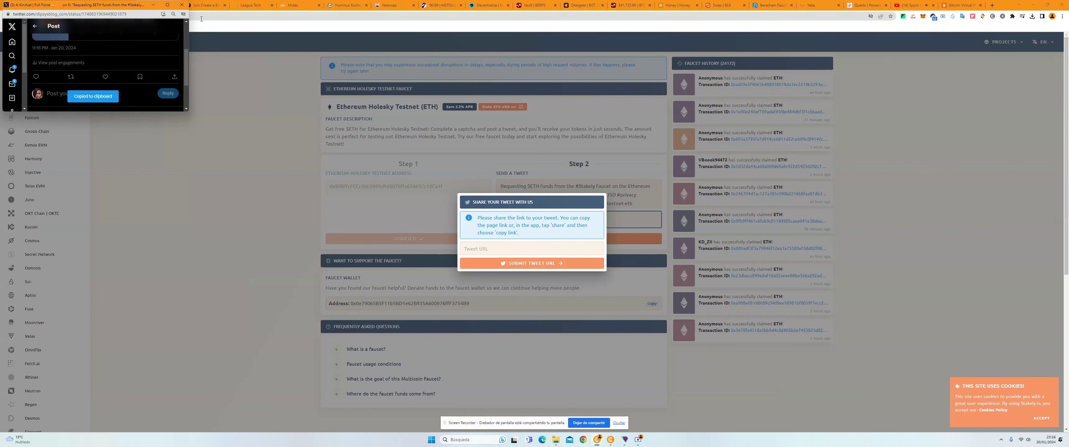
# Close the post window, paste the copied link as the tweet URL, and submit it
pyautogui.click(181, 6)
pyautogui.rightClick(505, 250)
pyautogui.click(527, 299)
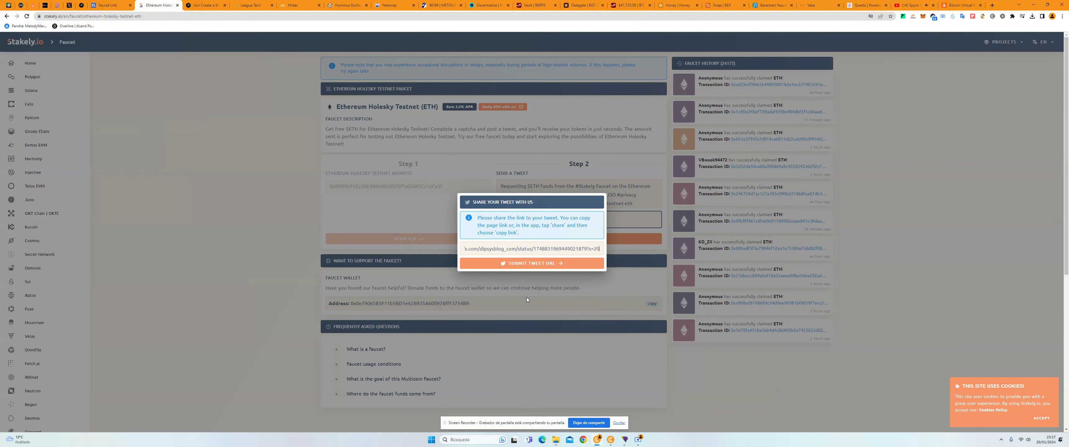
pyautogui.click(536, 264)
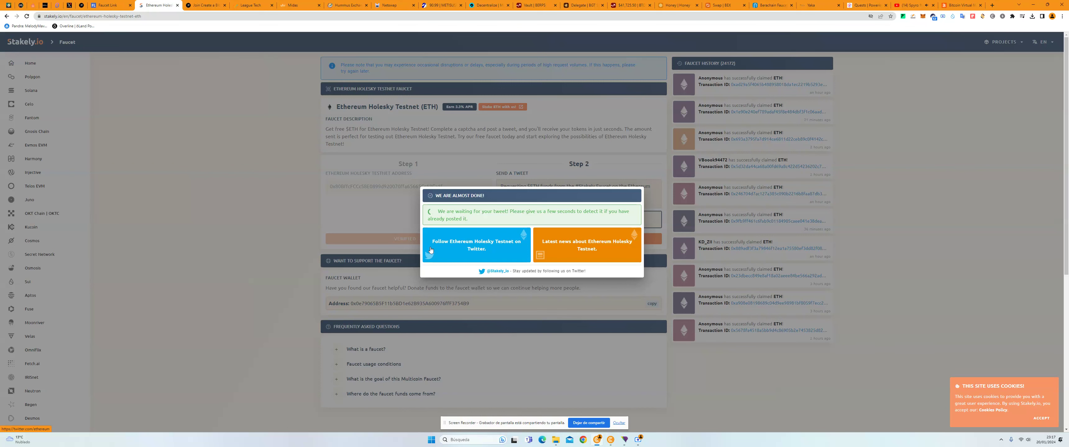
pyautogui.click(638, 440)
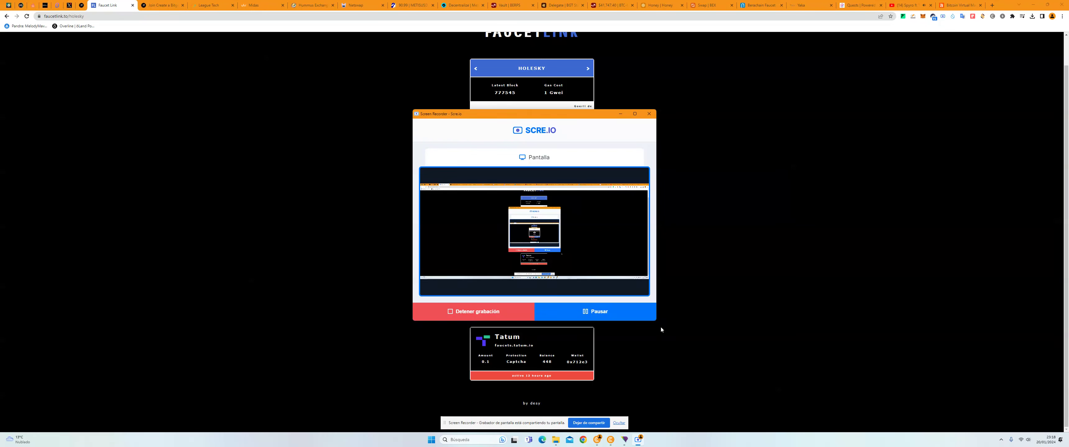
pyautogui.click(724, 356)
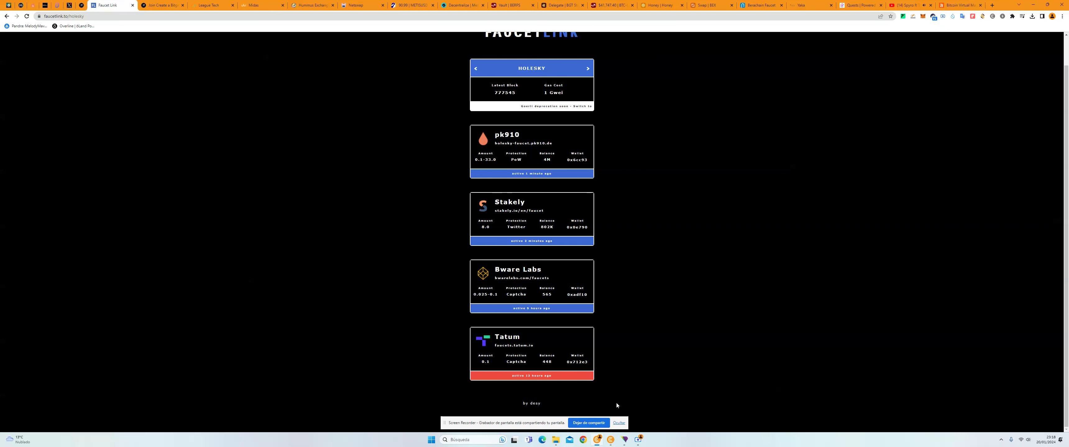
pyautogui.click(639, 440)
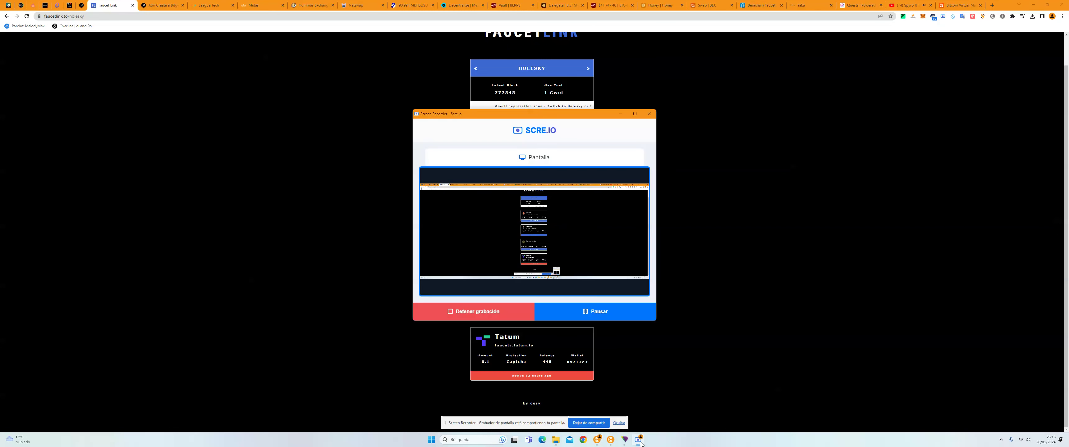
pyautogui.click(606, 320)
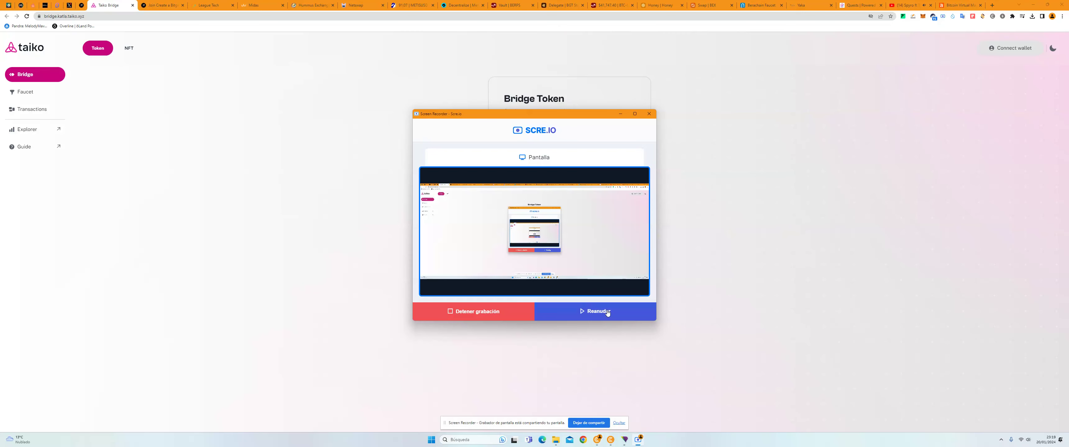
pyautogui.click(663, 357)
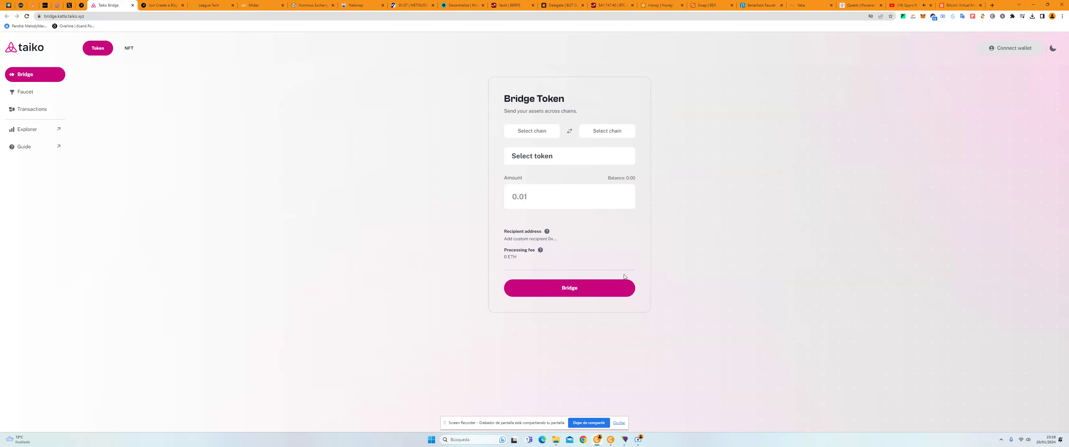
# Open the Taiko Bridge faucet page and connect Account 2 through MetaMask
pyautogui.click(46, 98)
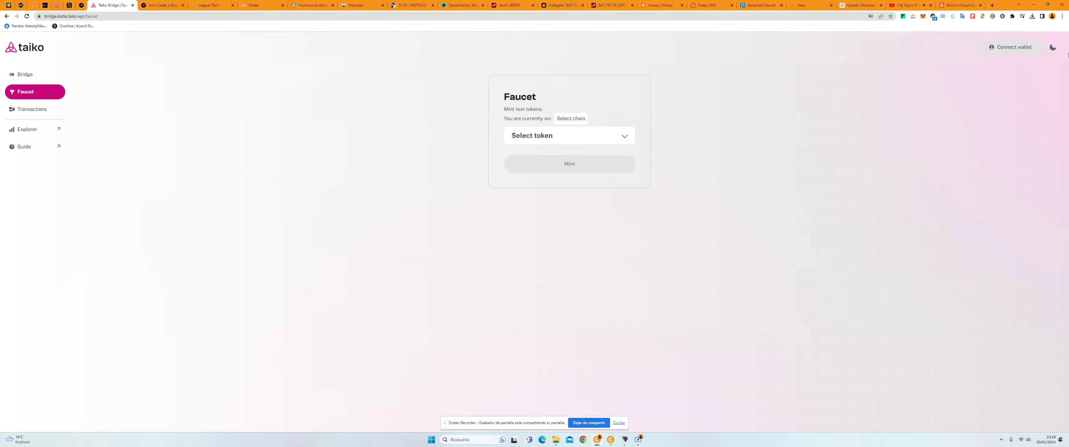
pyautogui.click(1011, 47)
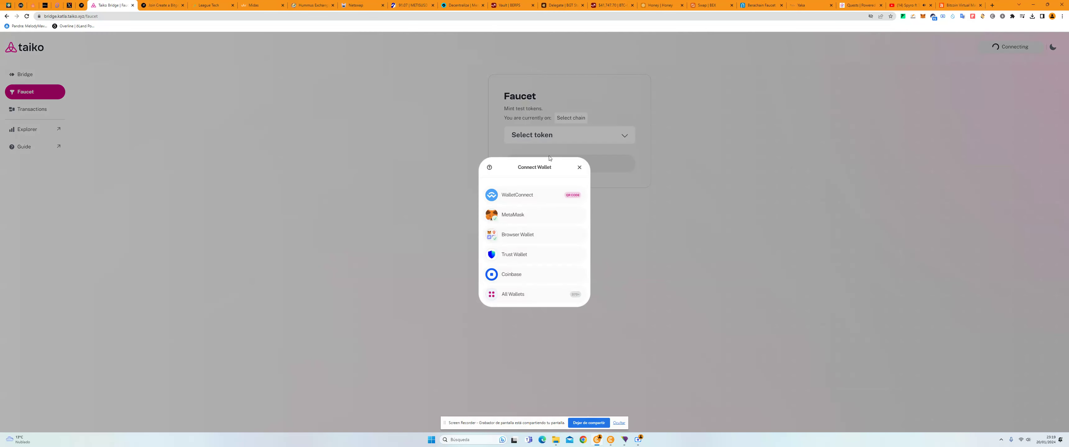
pyautogui.click(522, 218)
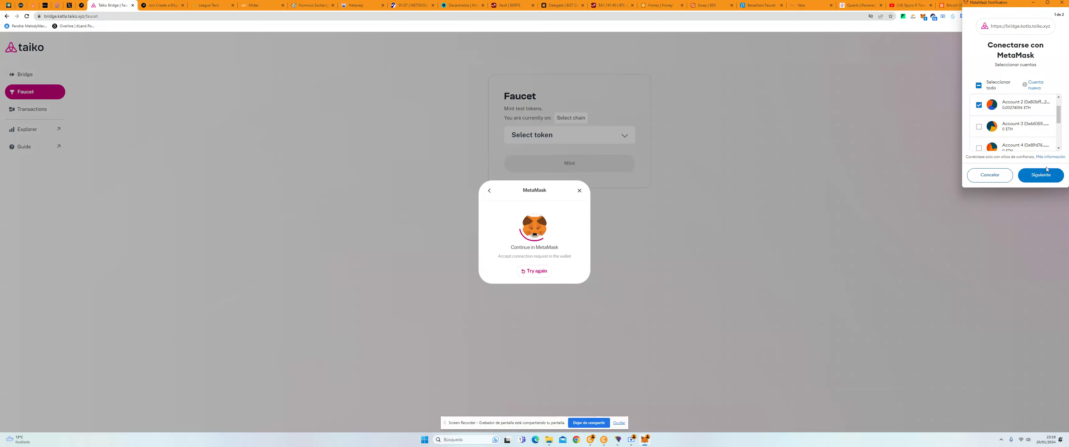
pyautogui.click(1041, 178)
pyautogui.click(1041, 178)
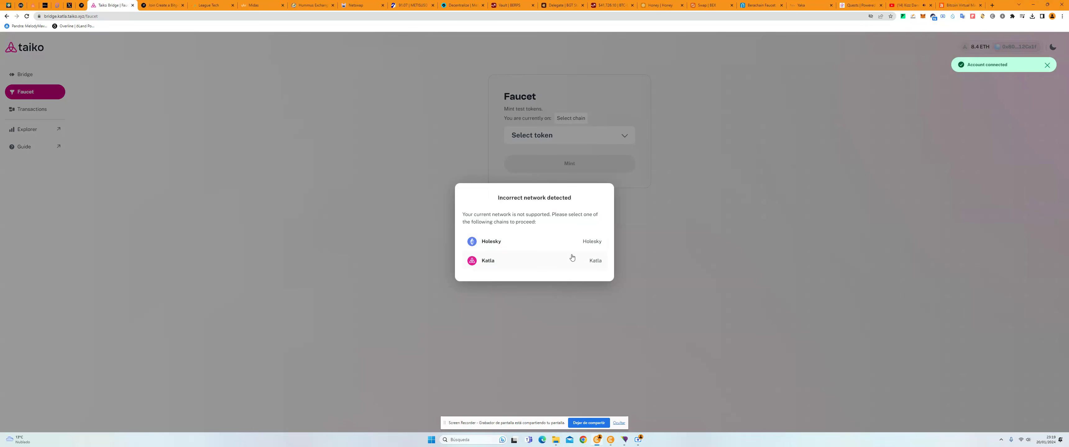
# Choose Holesky, approve adding and switching to that network in MetaMask, and approve the pending site connection for Account 2
pyautogui.click(520, 245)
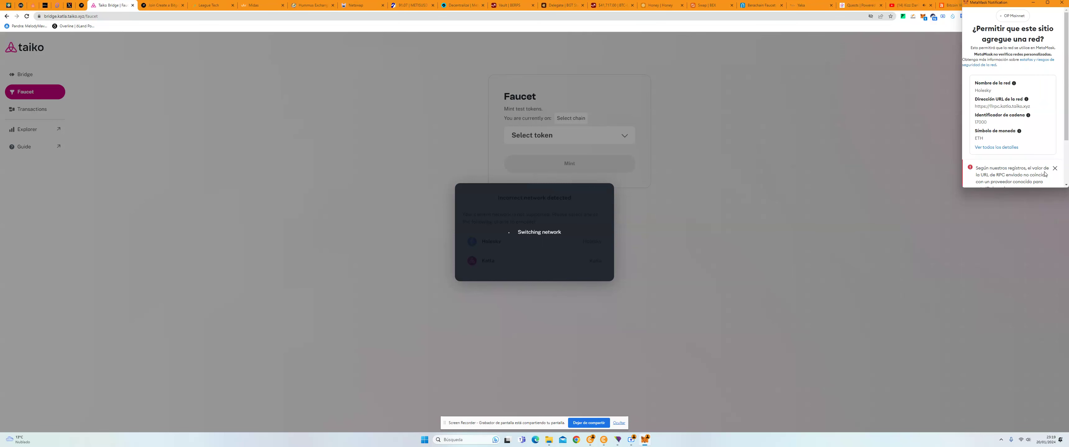
pyautogui.scroll(-3, 1053, 168)
pyautogui.click(1042, 176)
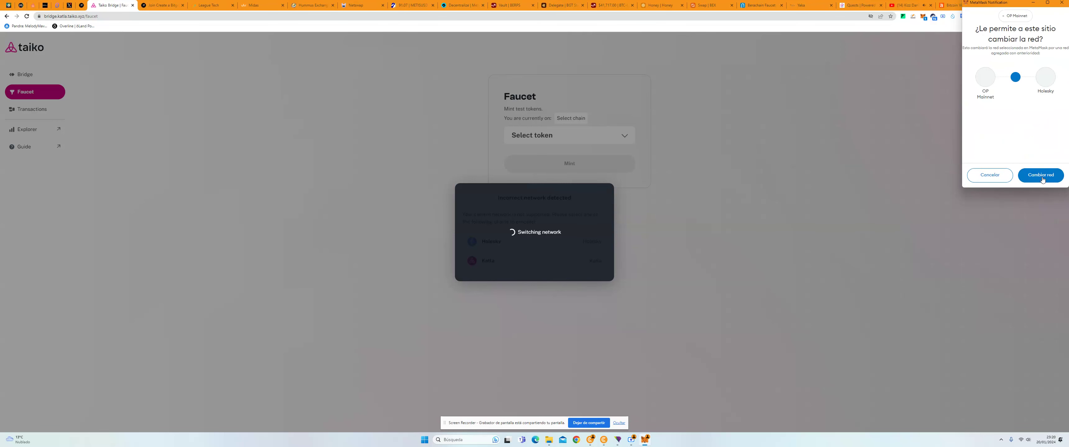
pyautogui.click(1041, 175)
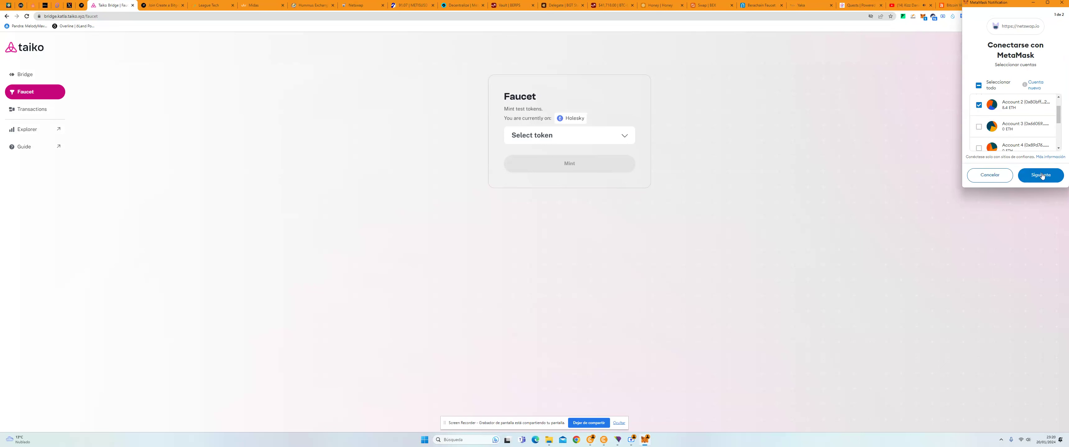
pyautogui.click(1042, 178)
pyautogui.click(1042, 176)
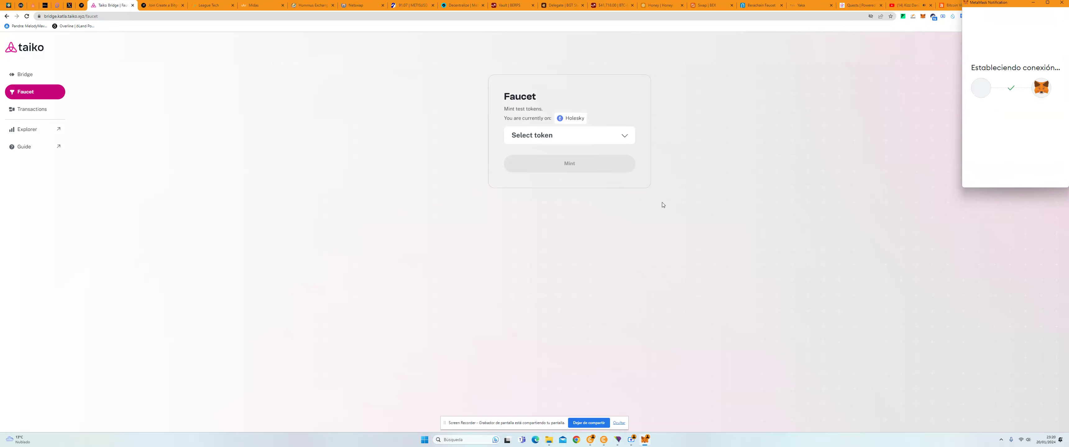
# Mint the HORSE test token on Holesky and confirm the mint transaction in MetaMask
pyautogui.click(587, 141)
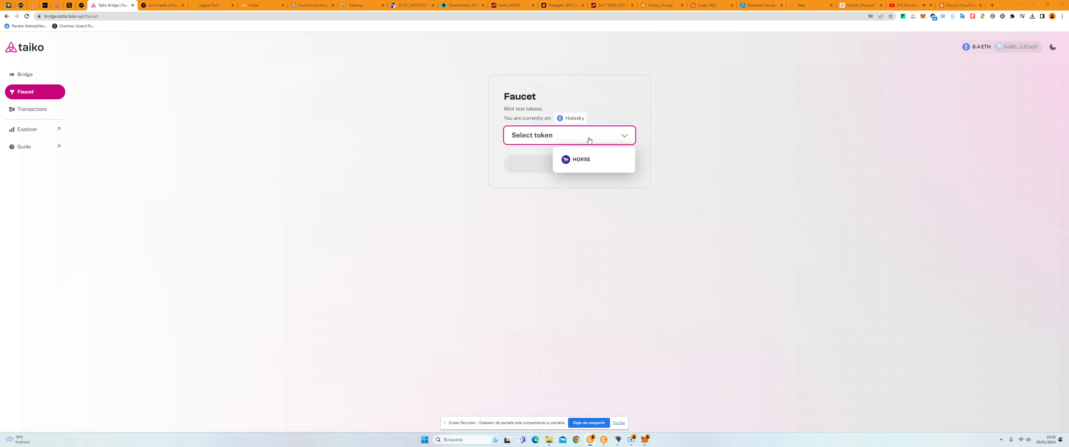
pyautogui.click(592, 167)
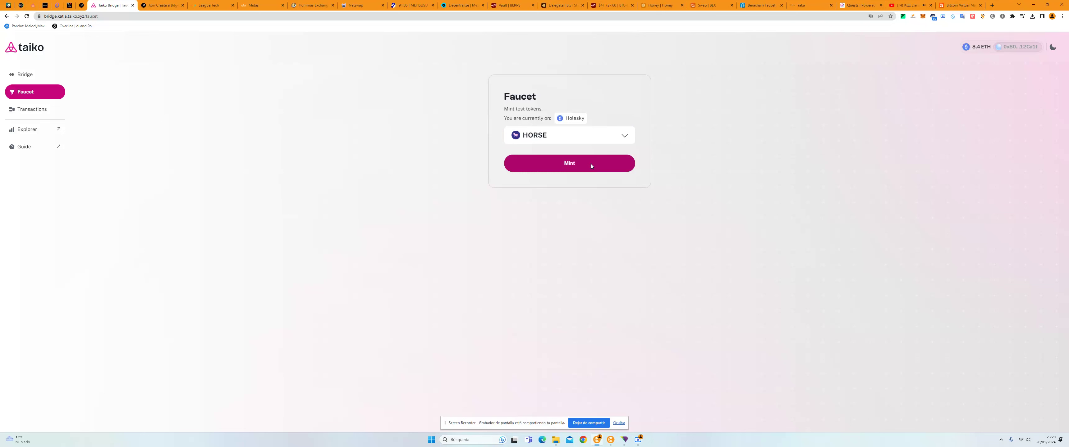
pyautogui.click(591, 164)
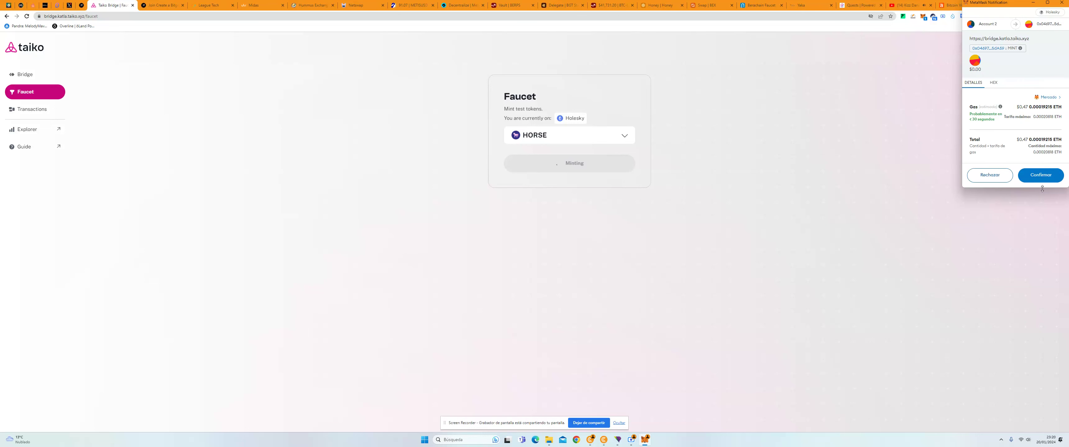
pyautogui.click(1049, 176)
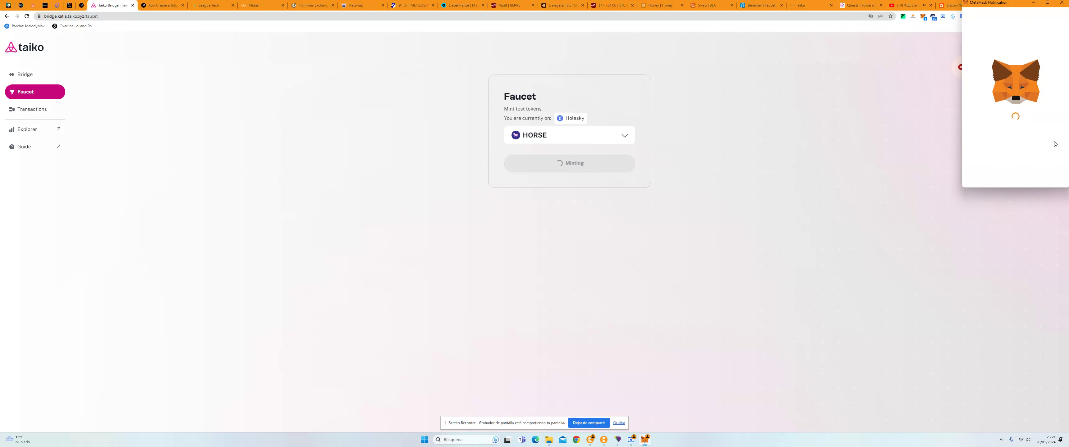
# Choose to proceed with the HORSE mint despite the gas-estimate warning and confirm it with the Agresivo gas fee option
pyautogui.scroll(-3, 1042, 137)
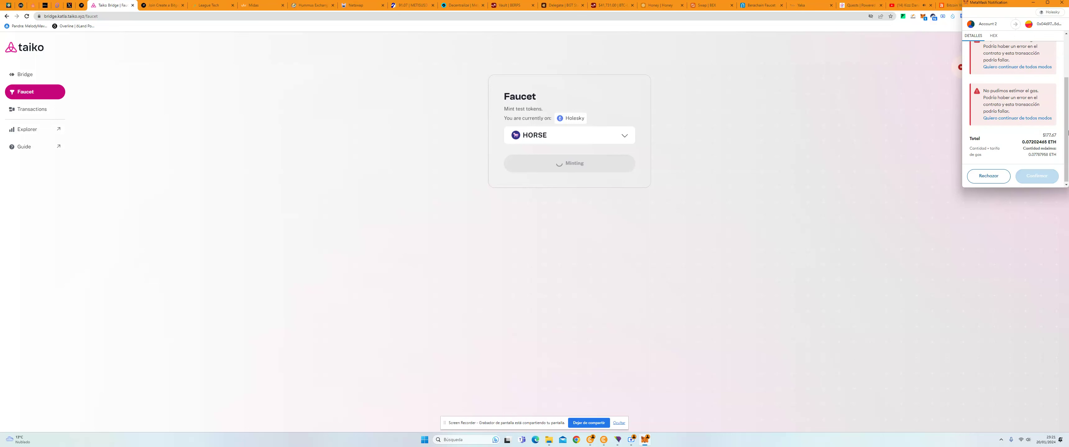
pyautogui.click(1022, 121)
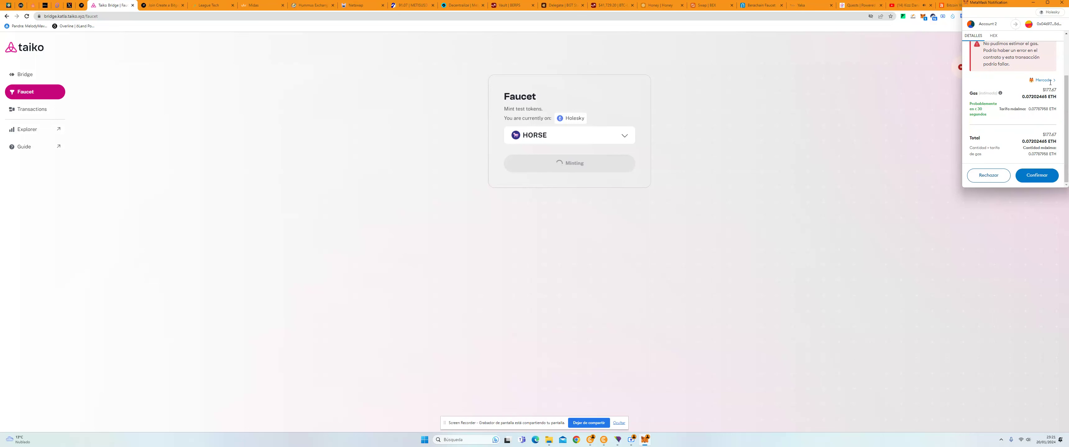
pyautogui.scroll(3, 1050, 82)
pyautogui.click(1047, 140)
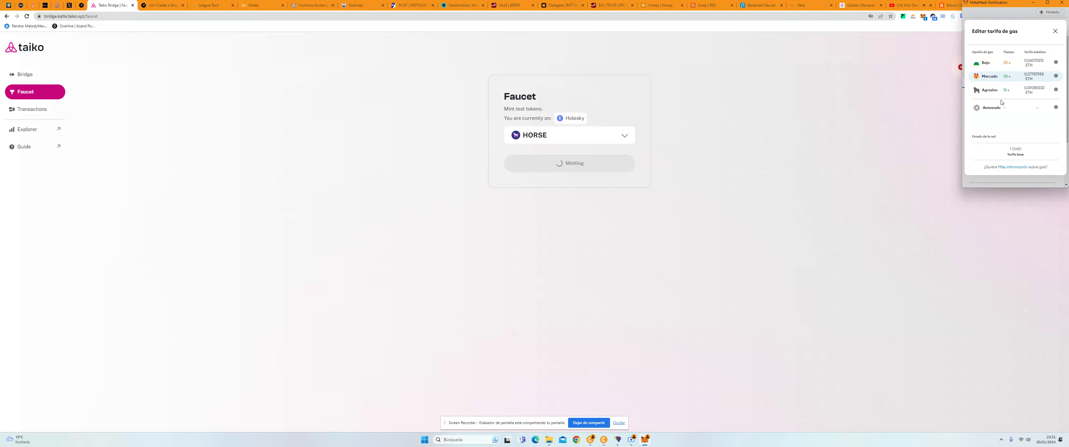
pyautogui.click(994, 93)
pyautogui.scroll(-1, 1043, 142)
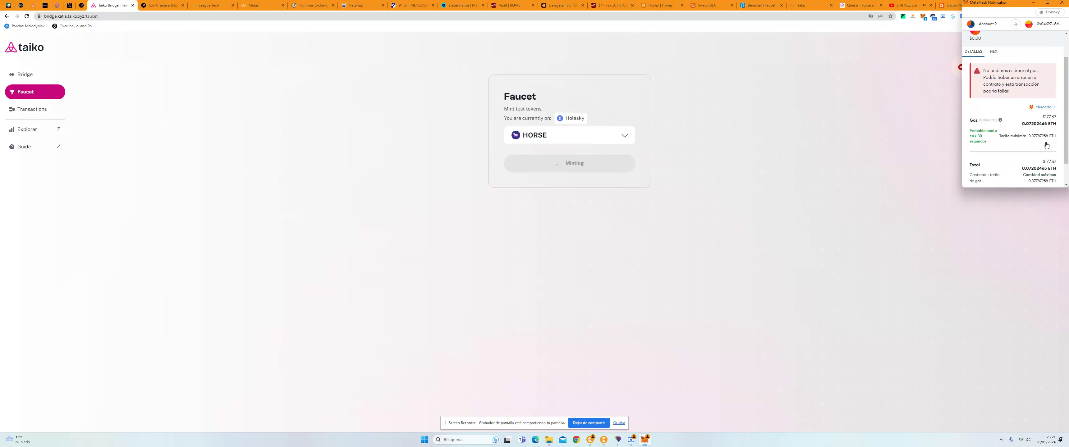
pyautogui.scroll(-1, 1046, 145)
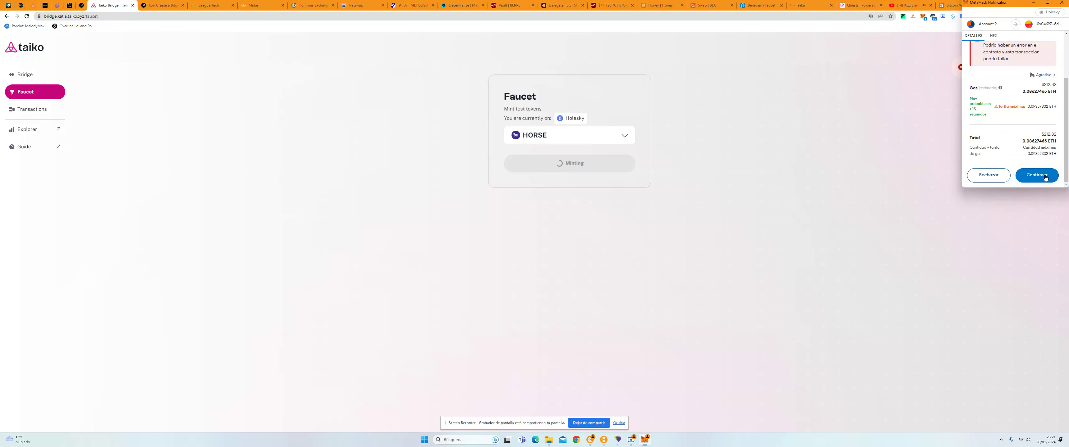
pyautogui.click(1045, 175)
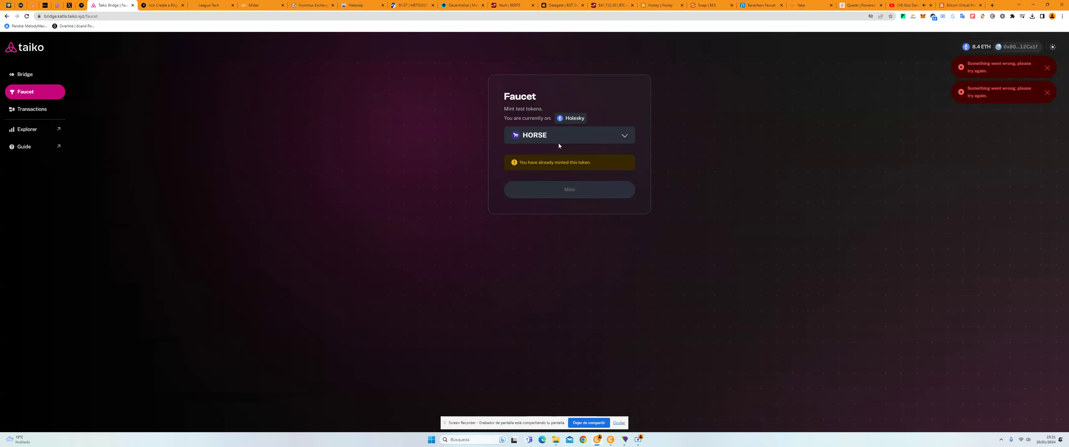
# Check the Transactions page, open the Bridge page, and select Katla as the destination chain for Holesky ETH
pyautogui.click(563, 141)
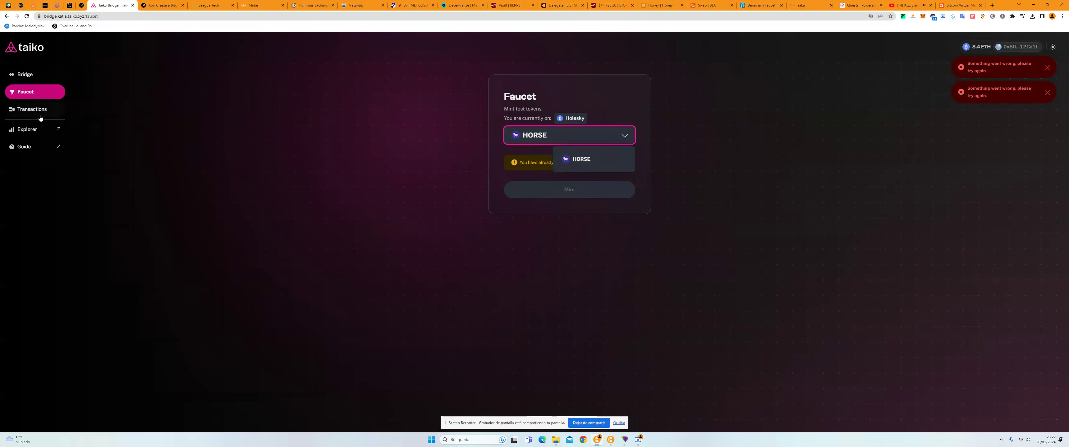
pyautogui.click(29, 116)
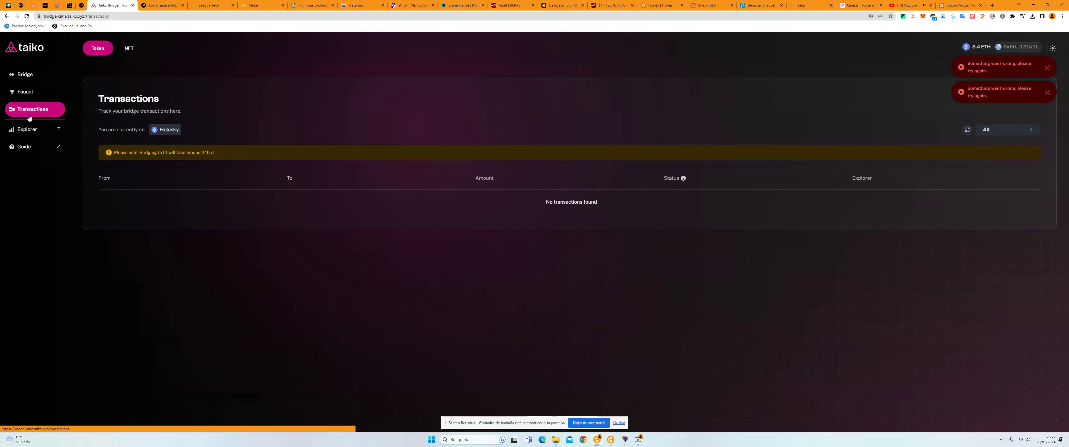
pyautogui.click(25, 79)
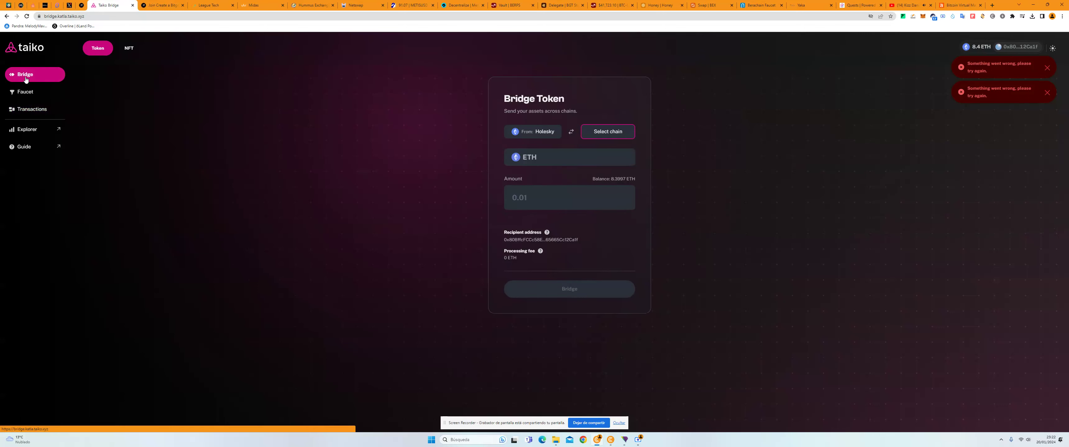
pyautogui.click(613, 134)
pyautogui.click(505, 252)
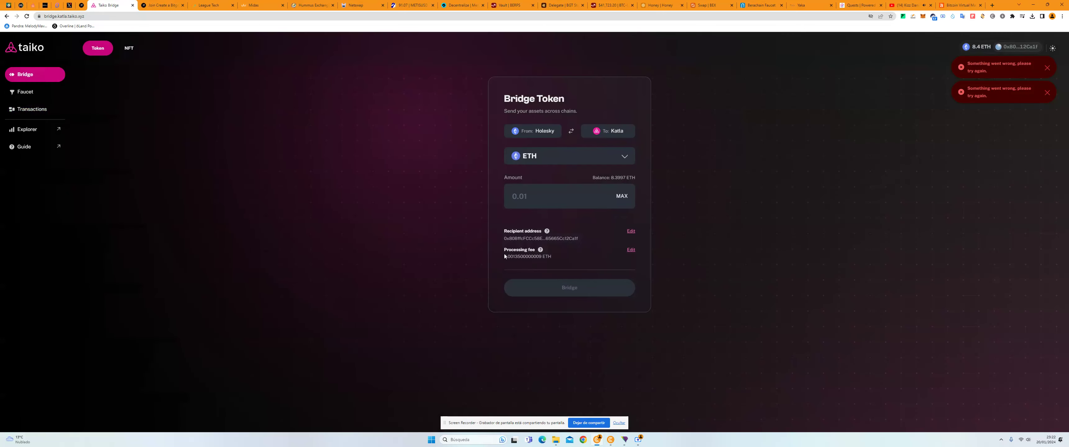
# Bridge 0.05 ETH from Holesky to Katla and confirm the transaction in MetaMask
pyautogui.click(570, 189)
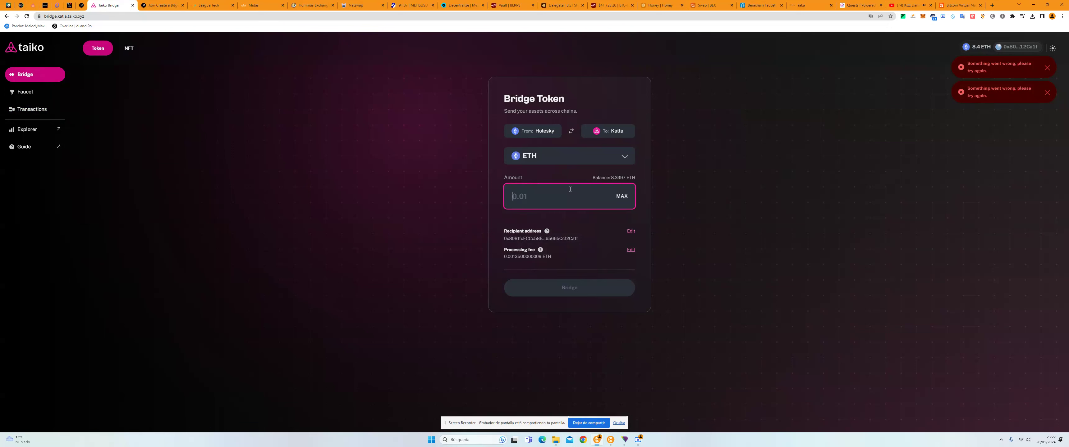
pyautogui.write('0.1')
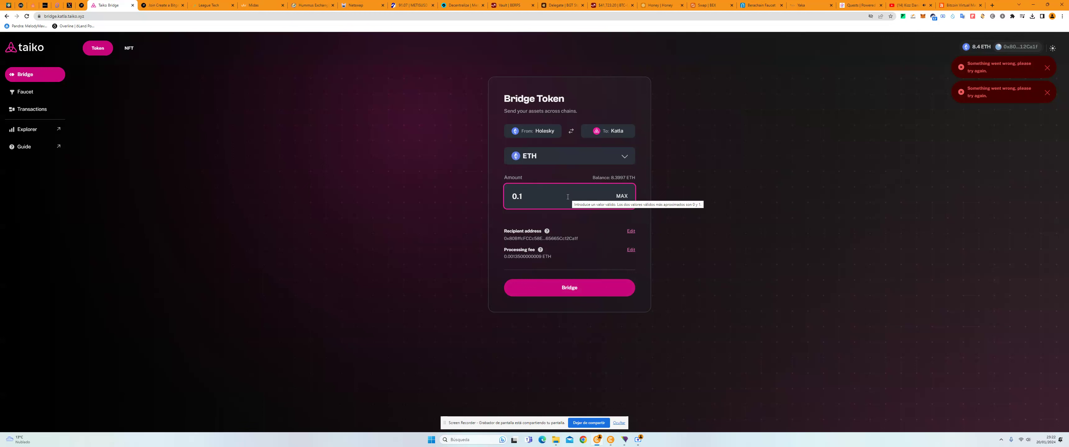
pyautogui.press('BackSpace')
pyautogui.write('0')
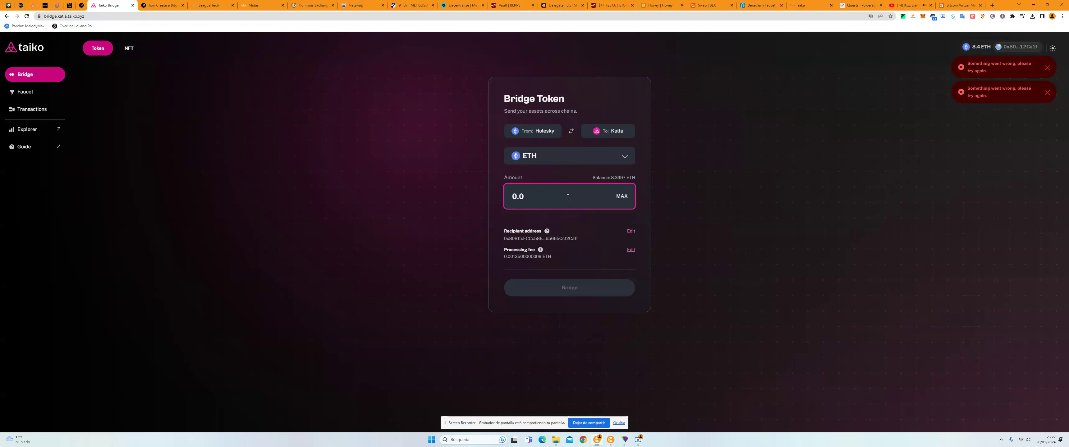
pyautogui.write('5')
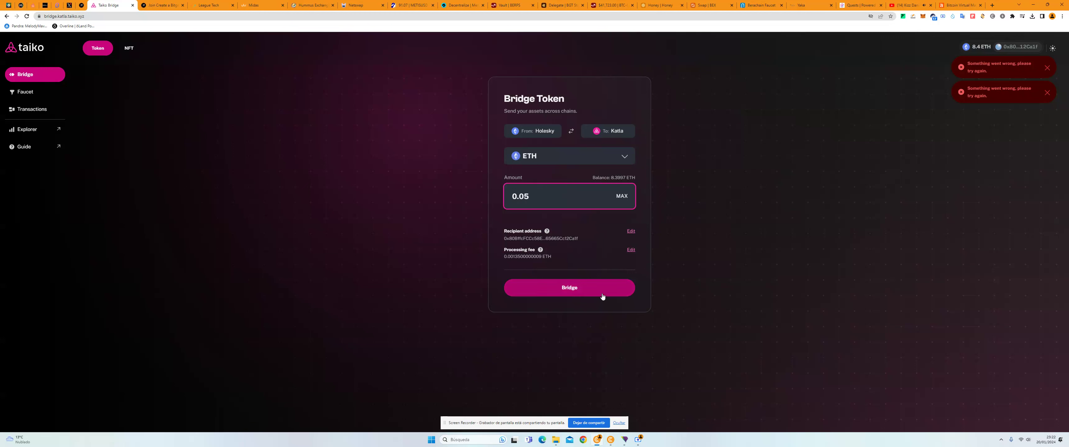
pyautogui.click(602, 293)
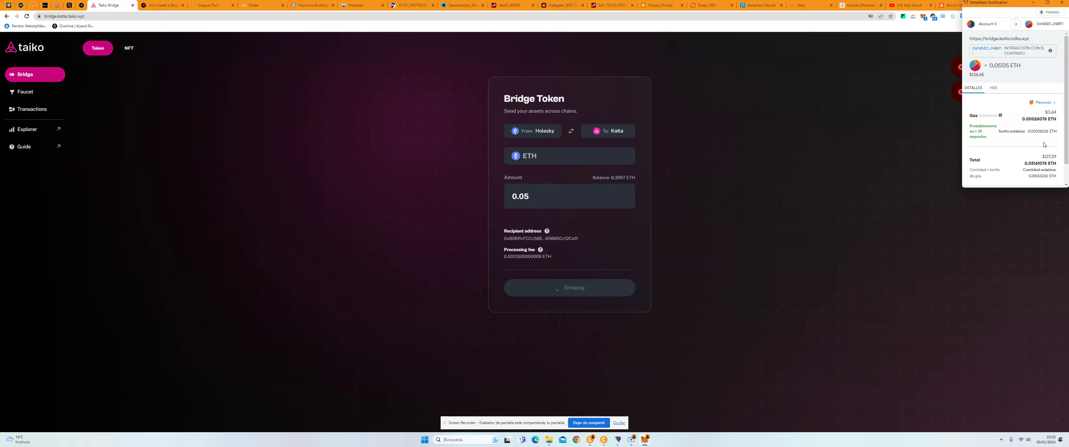
pyautogui.scroll(-1, 1044, 145)
pyautogui.click(1036, 178)
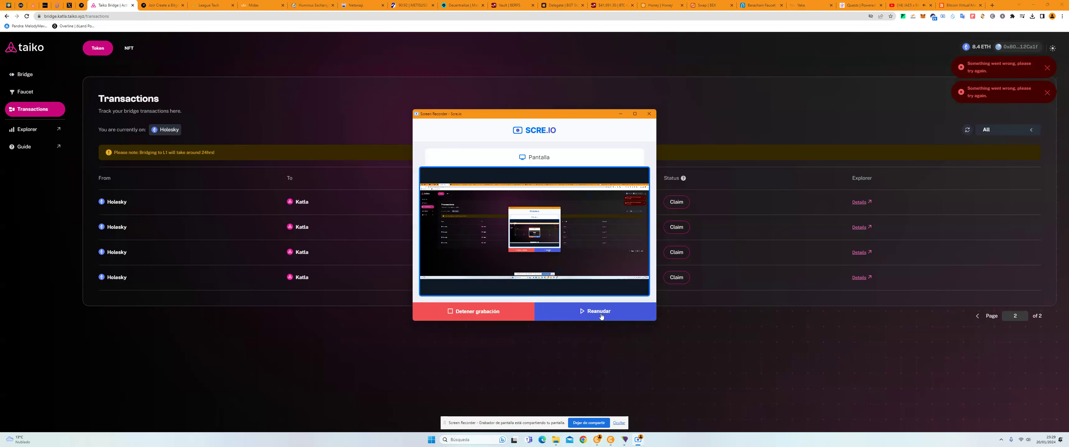
pyautogui.click(598, 312)
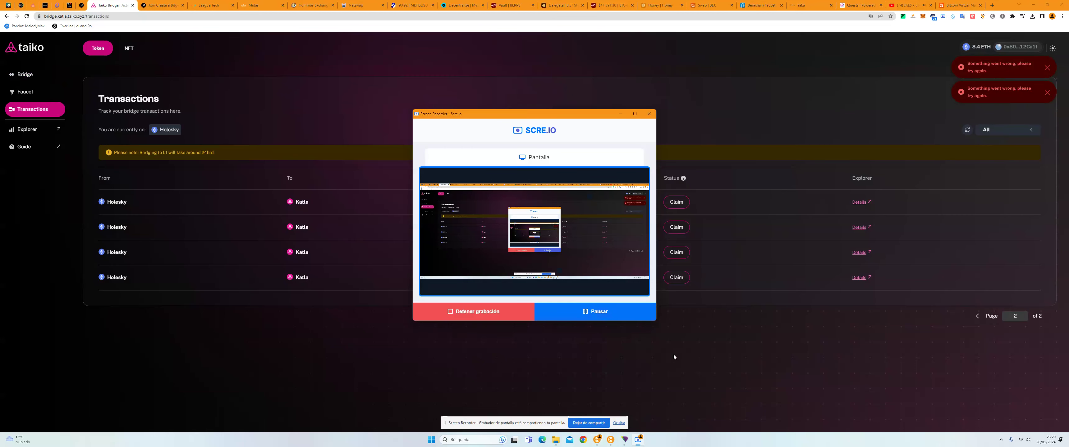
pyautogui.click(685, 350)
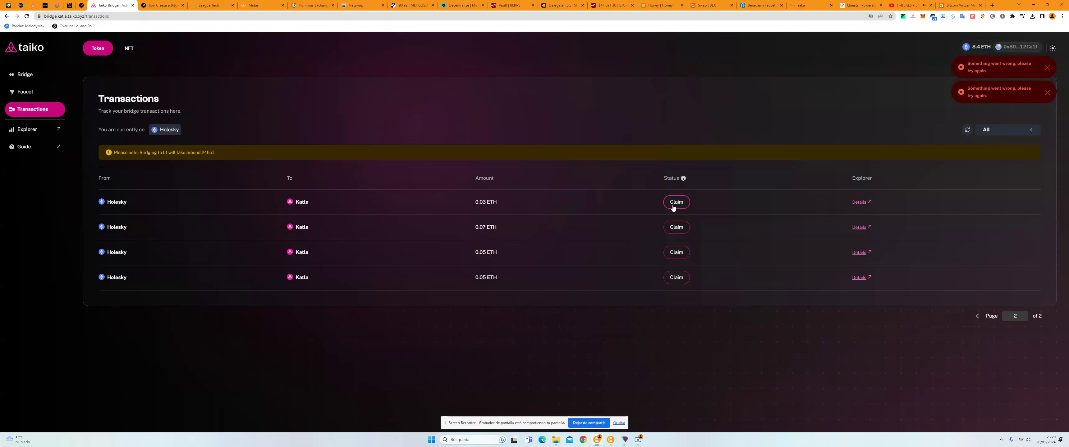
# Try to claim the last-listed 0.05 ETH transfer, approving the Katla network in MetaMask and dismissing the resulting notice
pyautogui.click(682, 283)
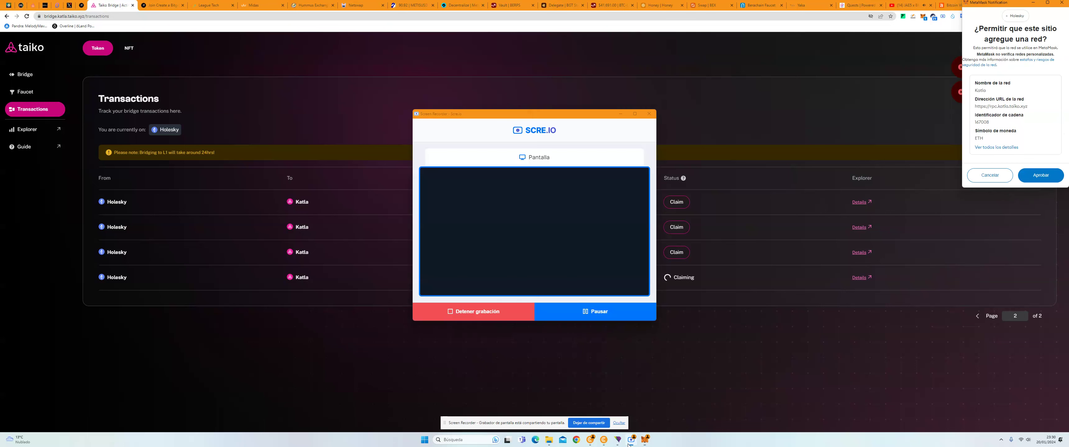
pyautogui.click(1040, 171)
pyautogui.click(666, 342)
pyautogui.click(676, 277)
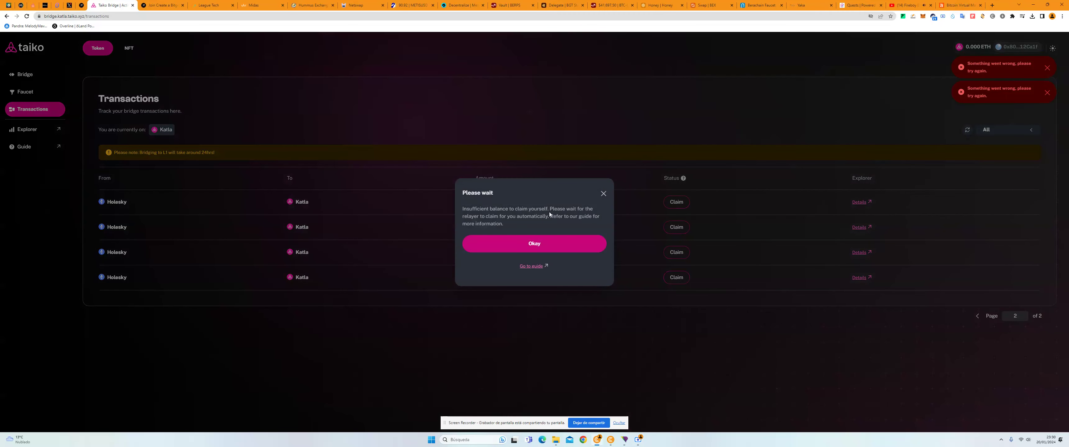
pyautogui.click(559, 245)
pyautogui.click(24, 75)
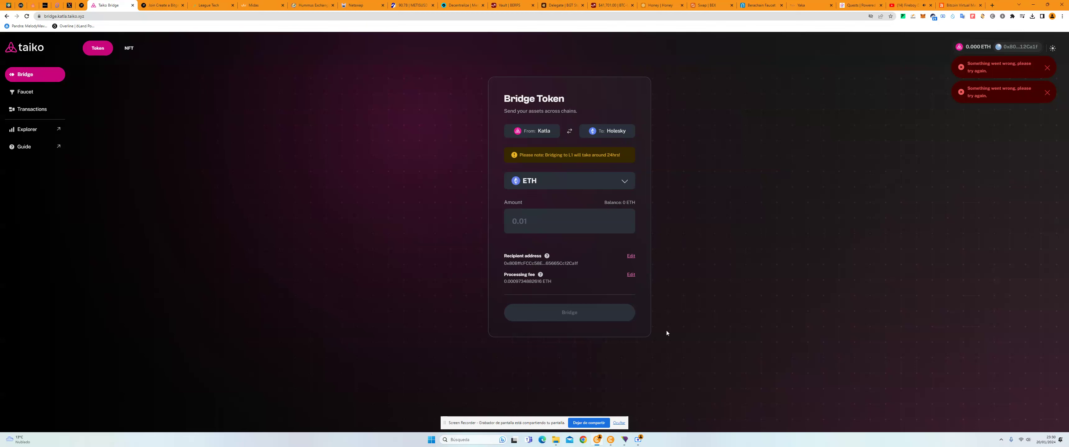
pyautogui.click(638, 440)
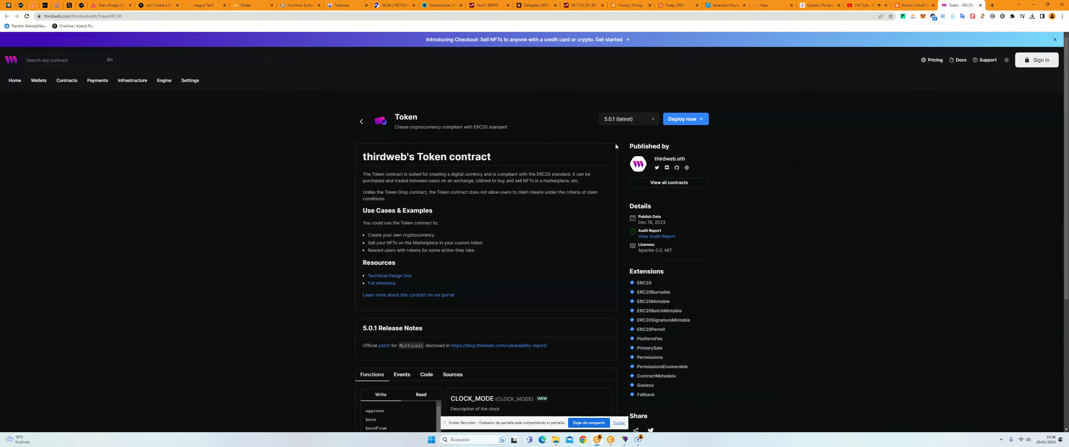
# Look over thirdweb's Token contract page and open its deployment parameters
pyautogui.scroll(-4, 614, 143)
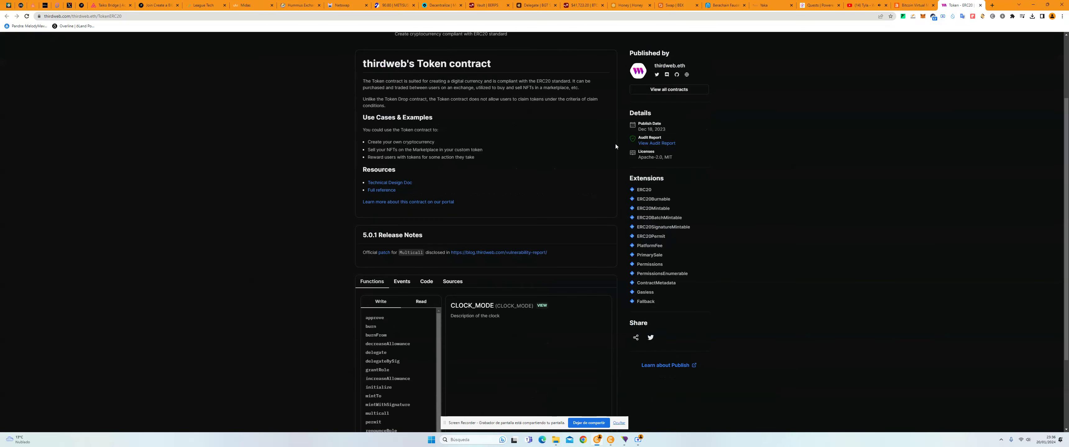
pyautogui.scroll(4, 614, 140)
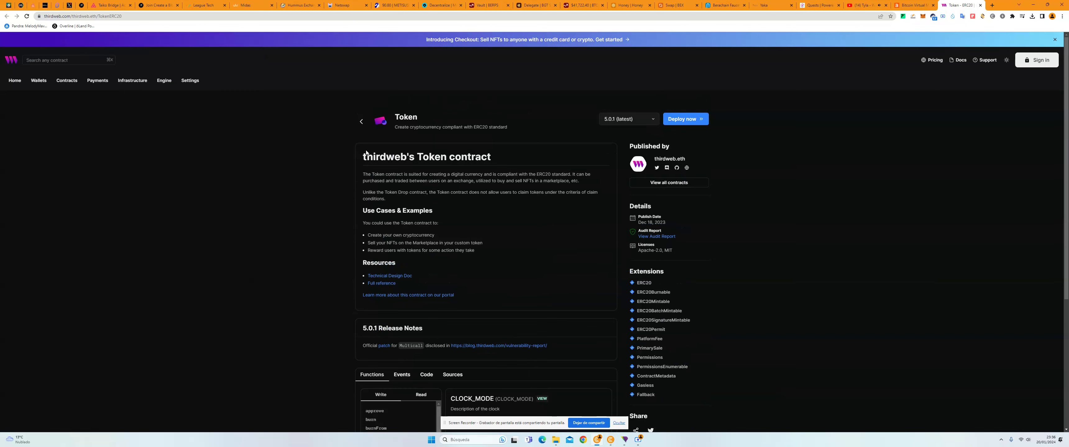
pyautogui.click(683, 120)
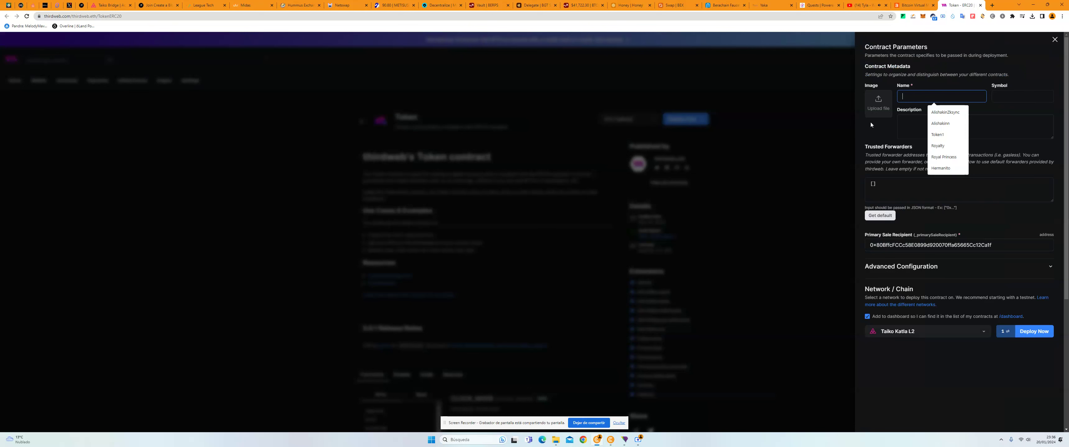
# Set the token contract's name to AlishakinHolesky
pyautogui.write('AlishakinZksync')
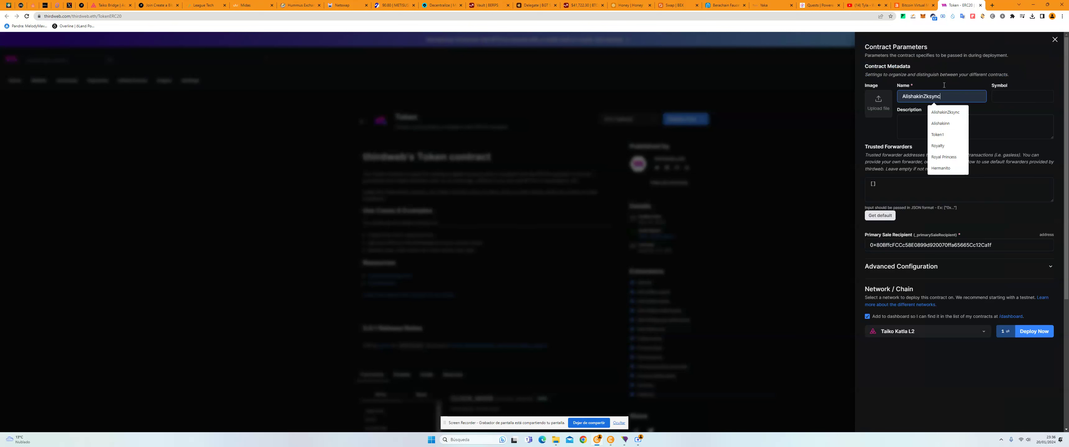
pyautogui.press('BackSpace')
pyautogui.press('BackSpace')
pyautogui.press('BackSpace')
pyautogui.press('BackSpace')
pyautogui.press('BackSpace')
pyautogui.press('BackSpace')
pyautogui.press('BackSpace')
pyautogui.press('BackSpace')
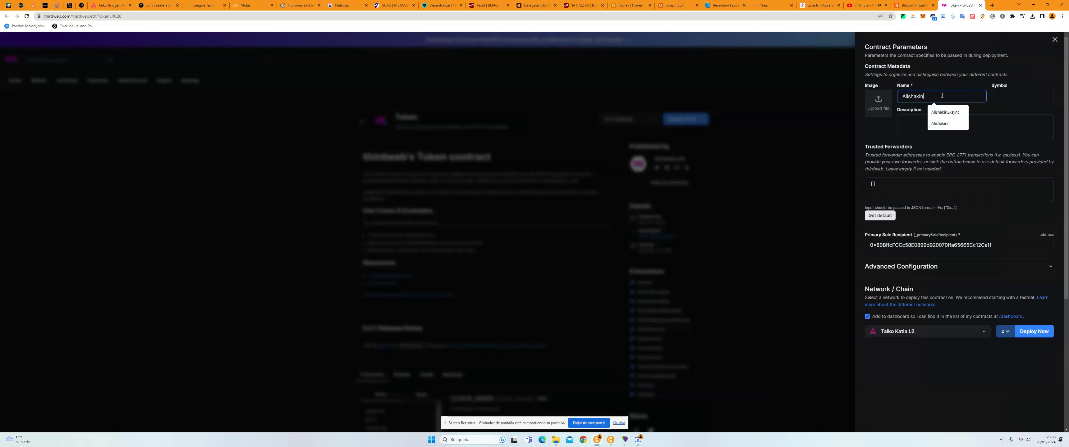
pyautogui.write('inHolesky')
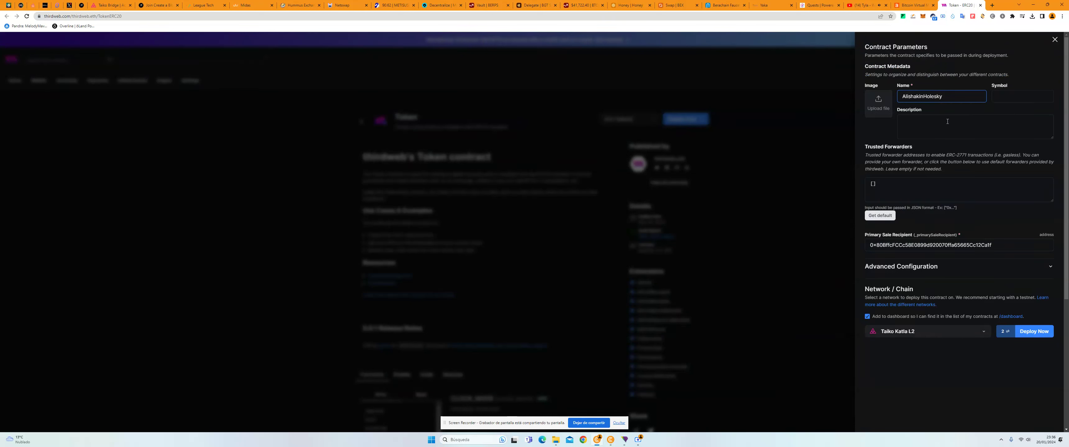
# Begin editing the token contract's description
pyautogui.click(944, 133)
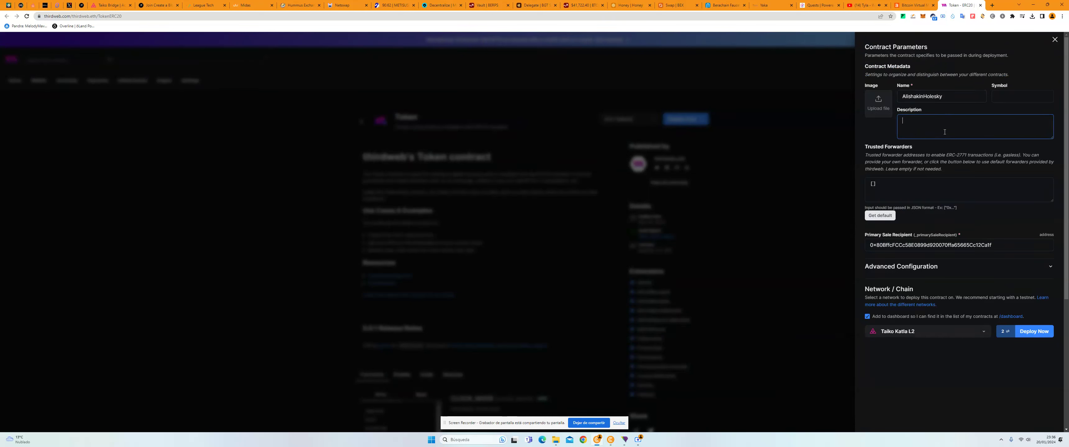